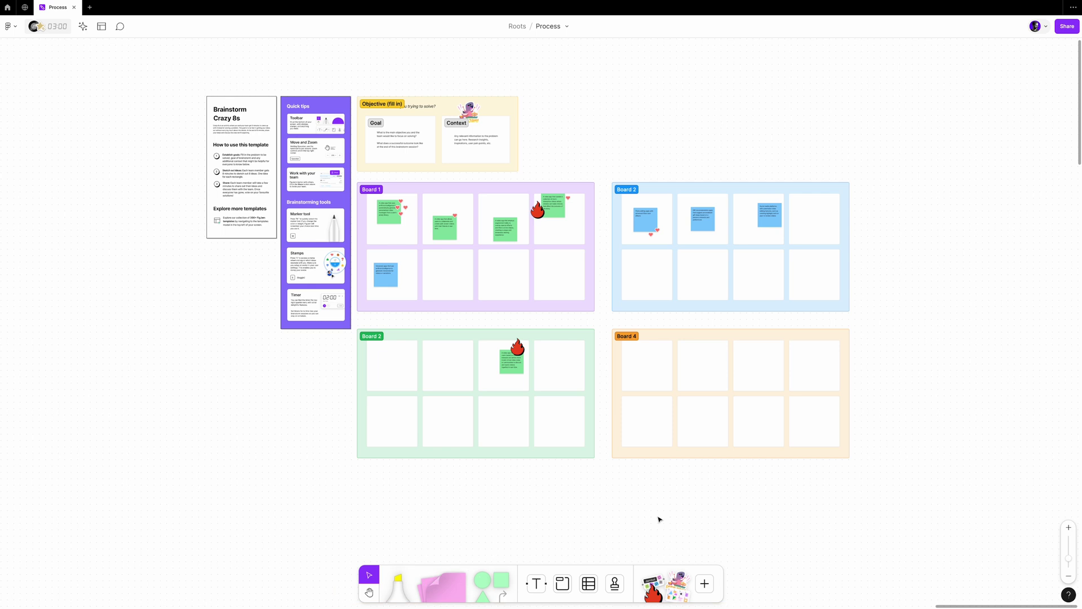
Step: Pan around the empty canvas above and beside the boards, then bring the Objective panel back
scroll(658, 519, "down", 3)
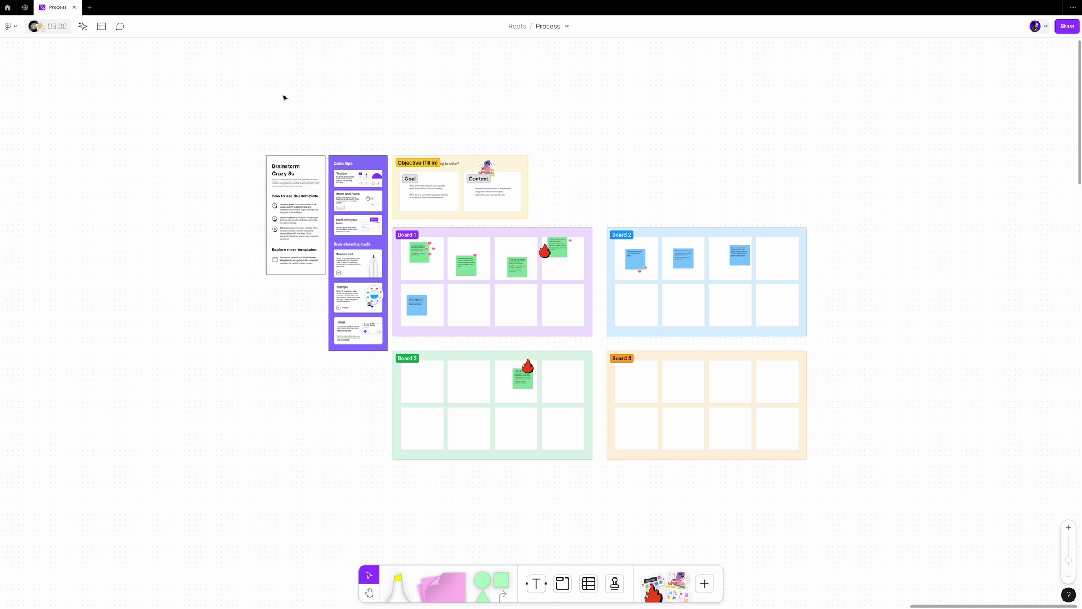
key("h")
mouse_move(924, 222)
left_mouse_down()
mouse_move(175, 223)
mouse_move(514, 227)
mouse_move(924, 205)
left_mouse_up()
key("v")
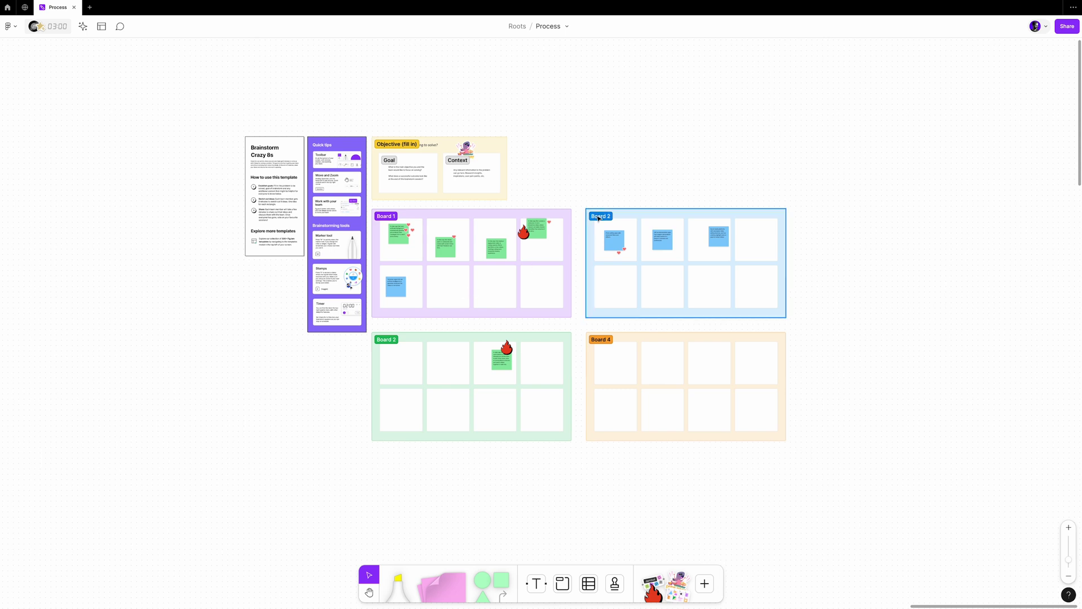
scroll(403, 355, "up", 5)
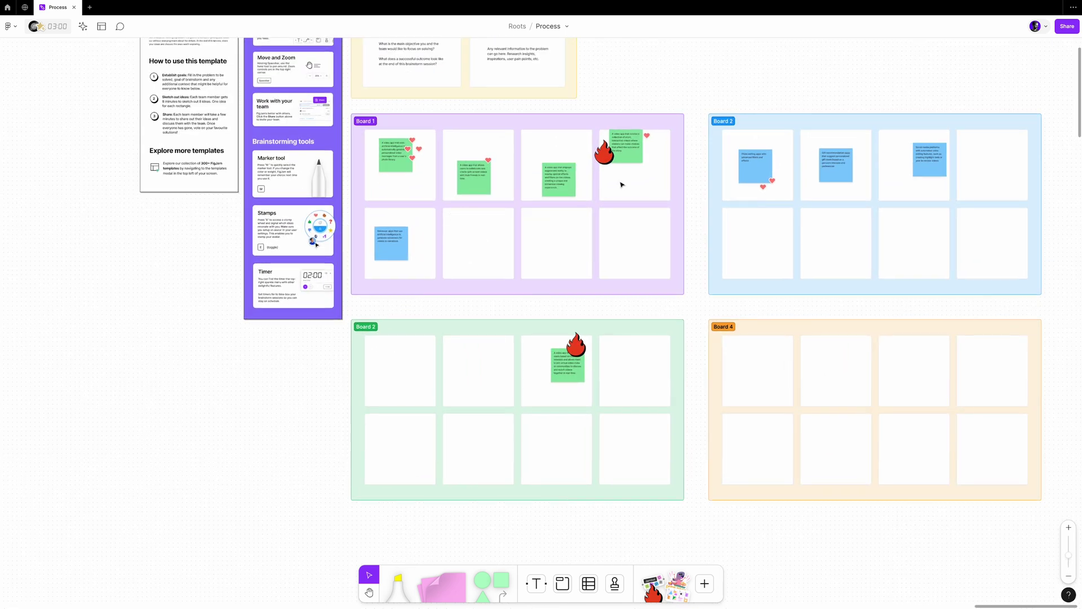
left_click_drag(797, 75, 504, 388)
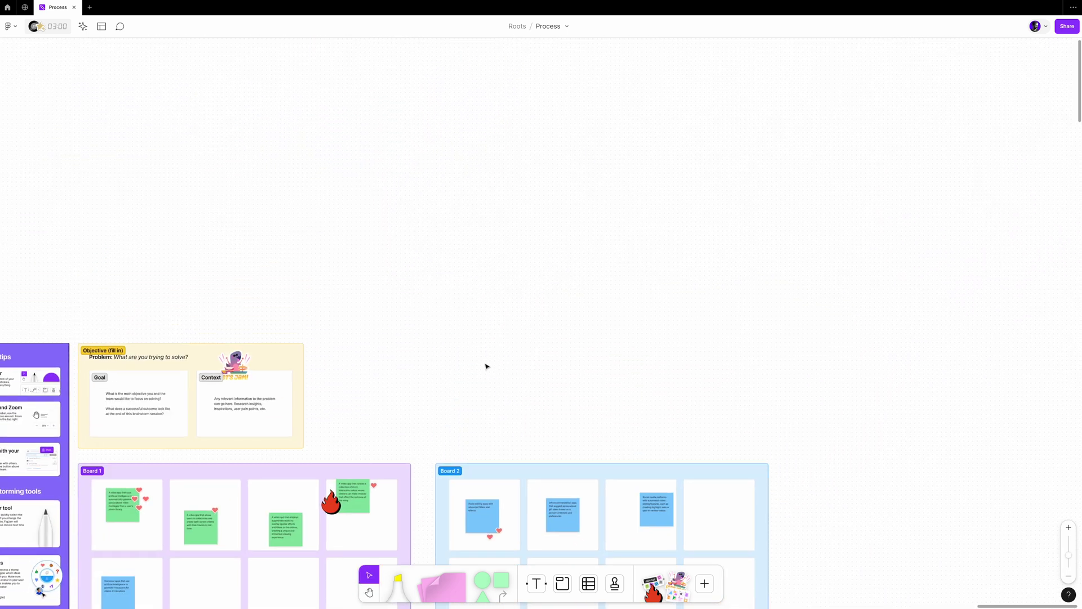
scroll(478, 302, "up", 5)
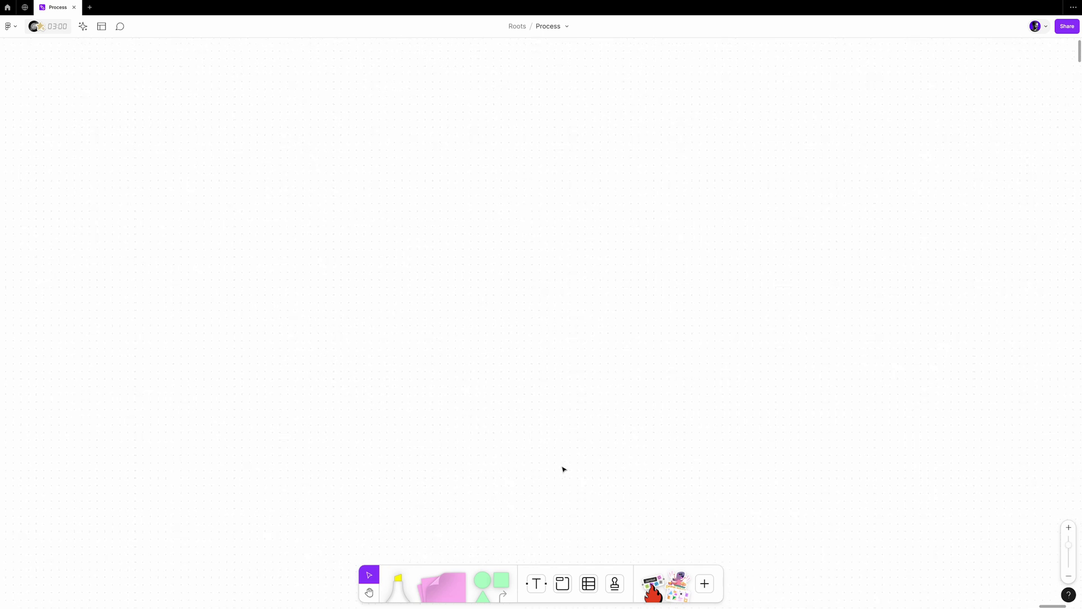
scroll(476, 427, "left", 2)
scroll(476, 427, "down", 5)
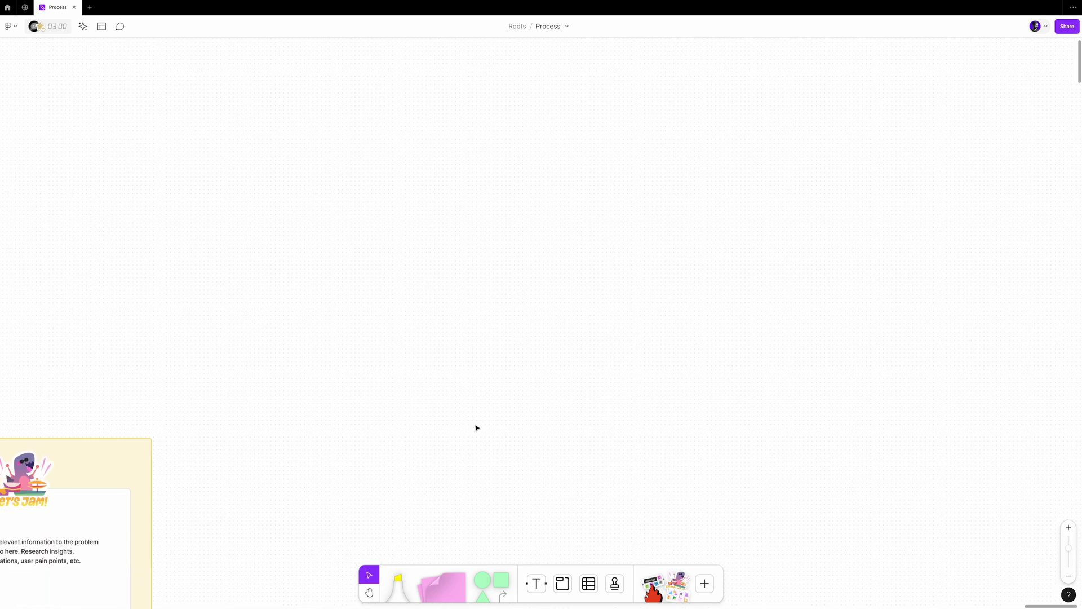
left_click_drag(472, 442, 664, 171)
Step: Pan the board group back into view and zoom far out so the Crazy 8s layout sits small
scroll(661, 180, "left", 3)
scroll(661, 180, "down", 10)
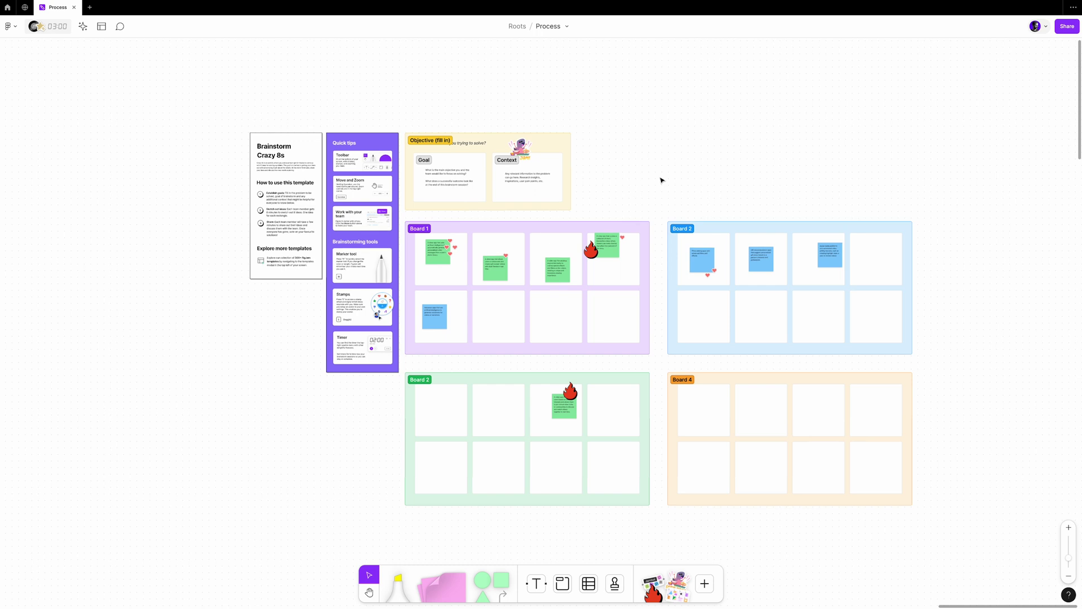
scroll(309, 240, "down", 5)
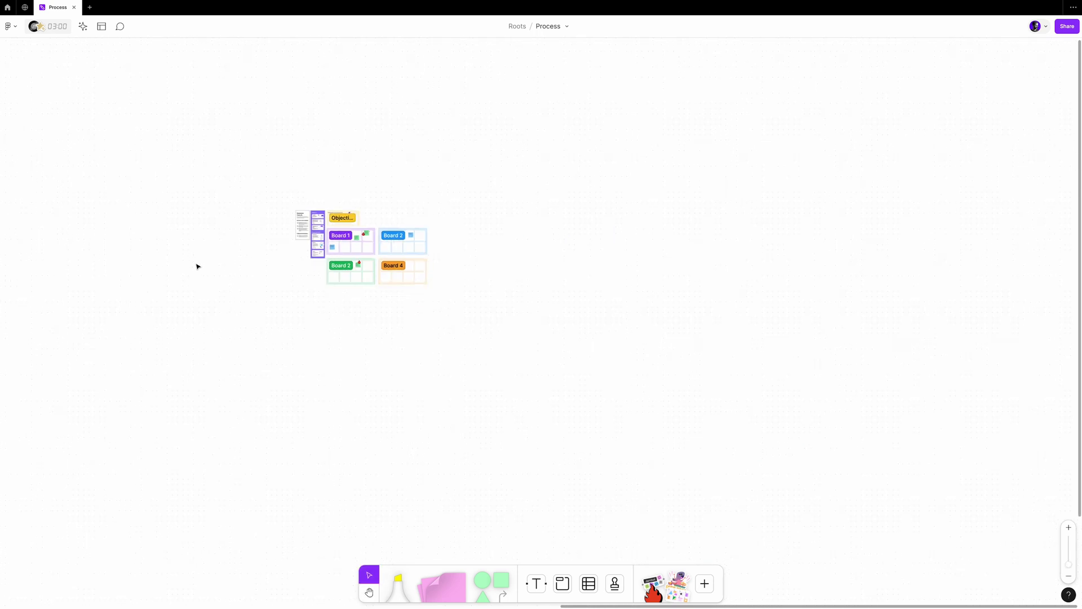
key("h")
mouse_move(157, 306)
left_mouse_down()
mouse_move(614, 235)
mouse_move(866, 271)
mouse_move(429, 277)
mouse_move(768, 276)
left_mouse_up()
mouse_move(353, 314)
left_mouse_down()
mouse_move(741, 307)
mouse_move(662, 254)
mouse_move(360, 336)
left_mouse_up()
left_click_drag(1077, 307, 657, 374)
scroll(504, 315, "up", 3)
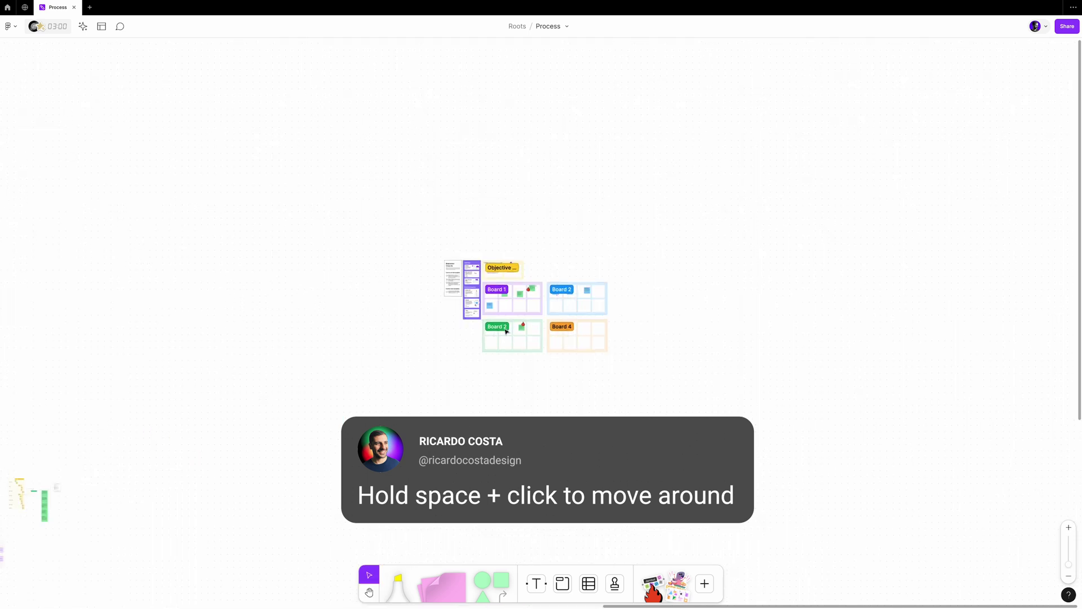
Step: Shift the board group slightly right and zoom in until the Objective panel, Quick tips and four boards fill the screen
key("space")
left_click_drag(572, 310, 524, 241)
scroll(524, 241, "up", 10)
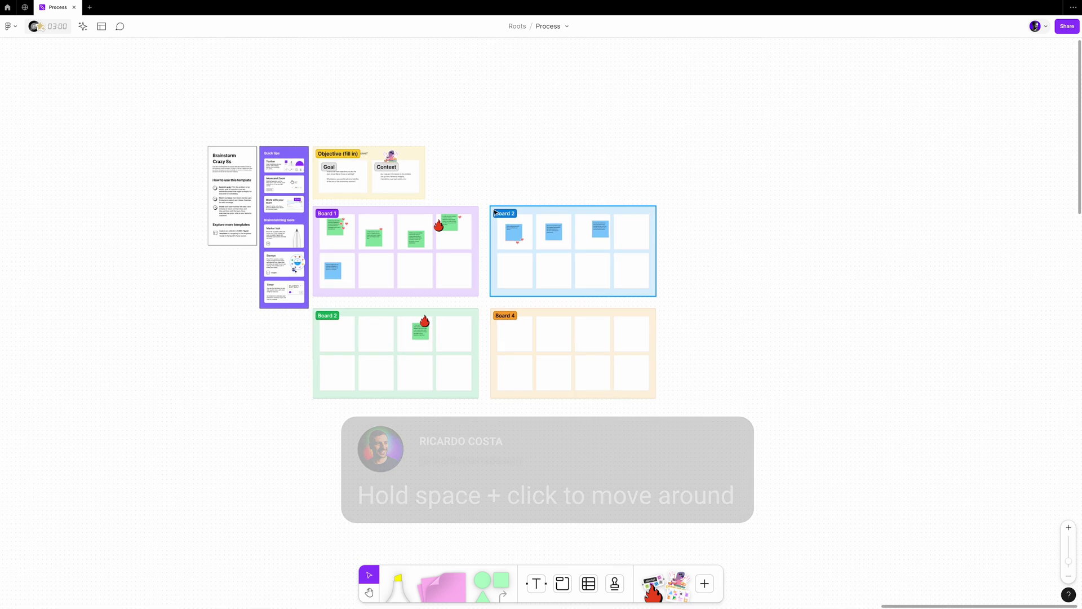
key("space")
left_click_drag(495, 186, 488, 146)
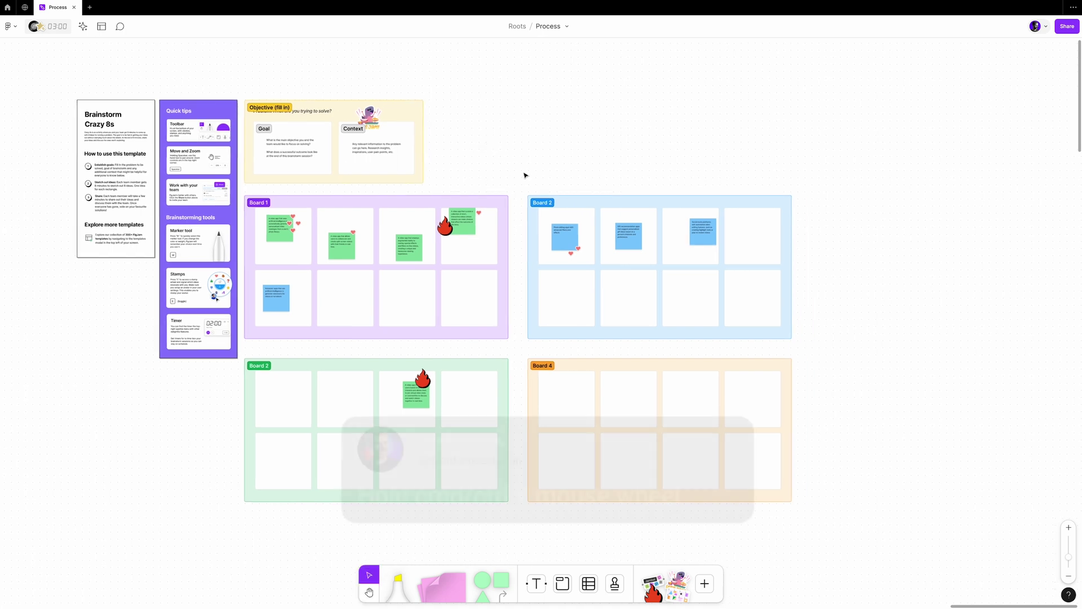
scroll(524, 175, "up", 5)
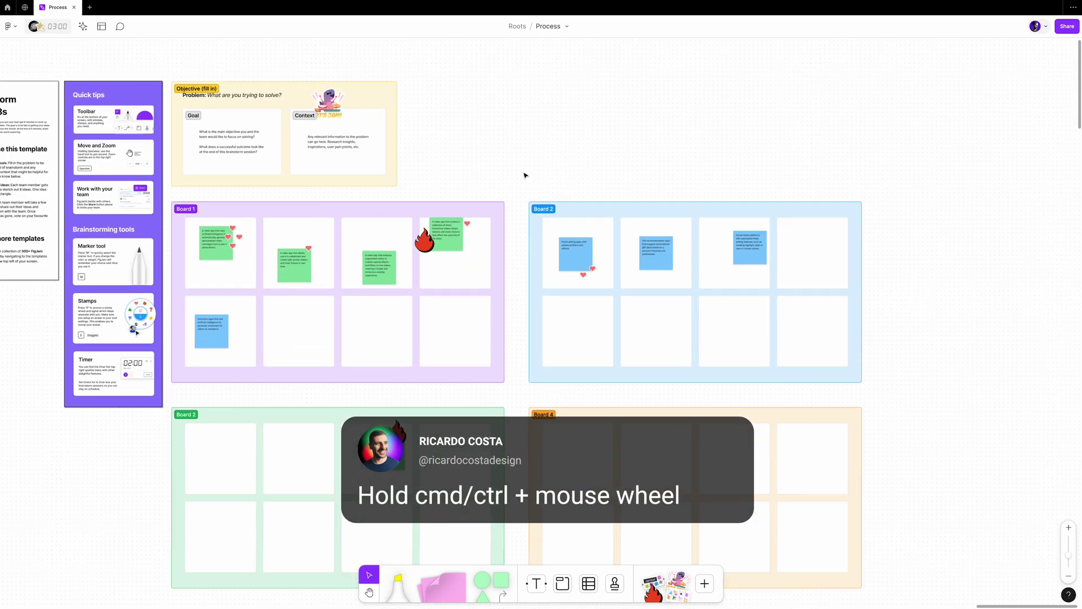
scroll(524, 175, "down", 4)
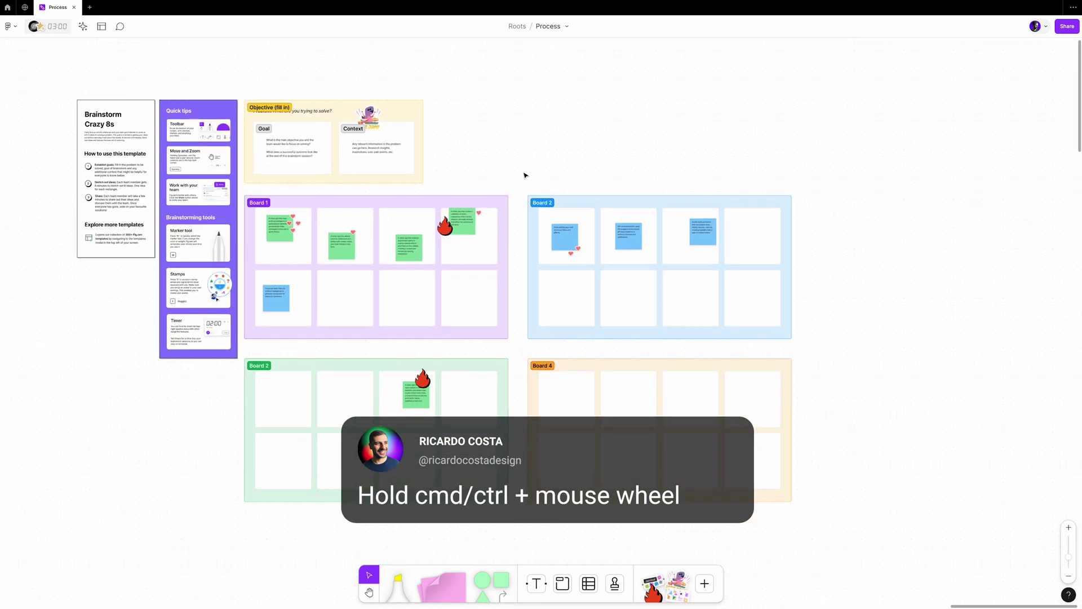
scroll(524, 175, "up", 4)
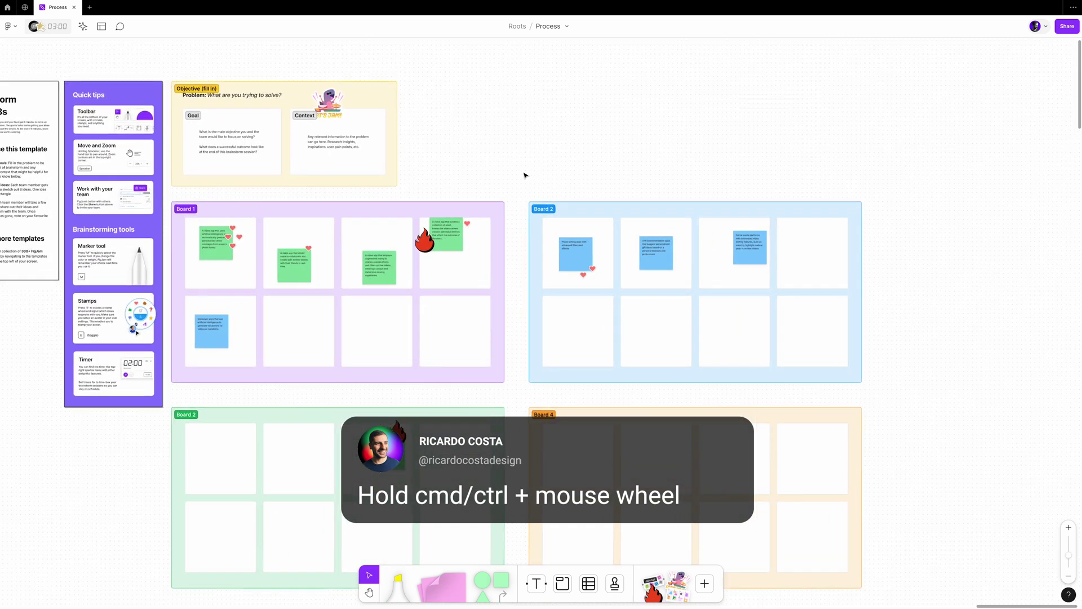
scroll(525, 175, "down", 3)
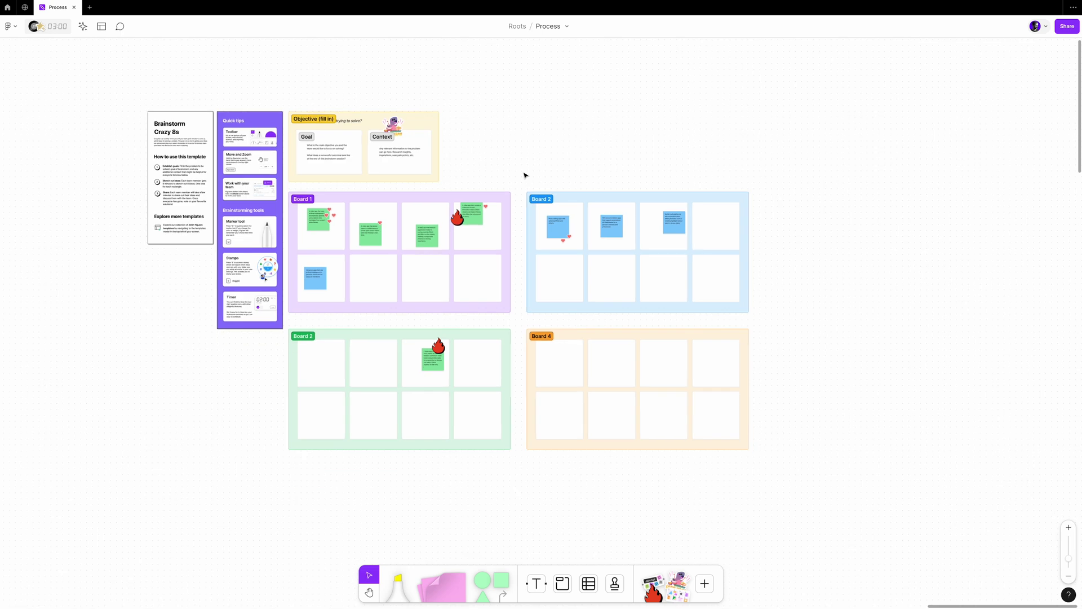
scroll(510, 226, "up", 4)
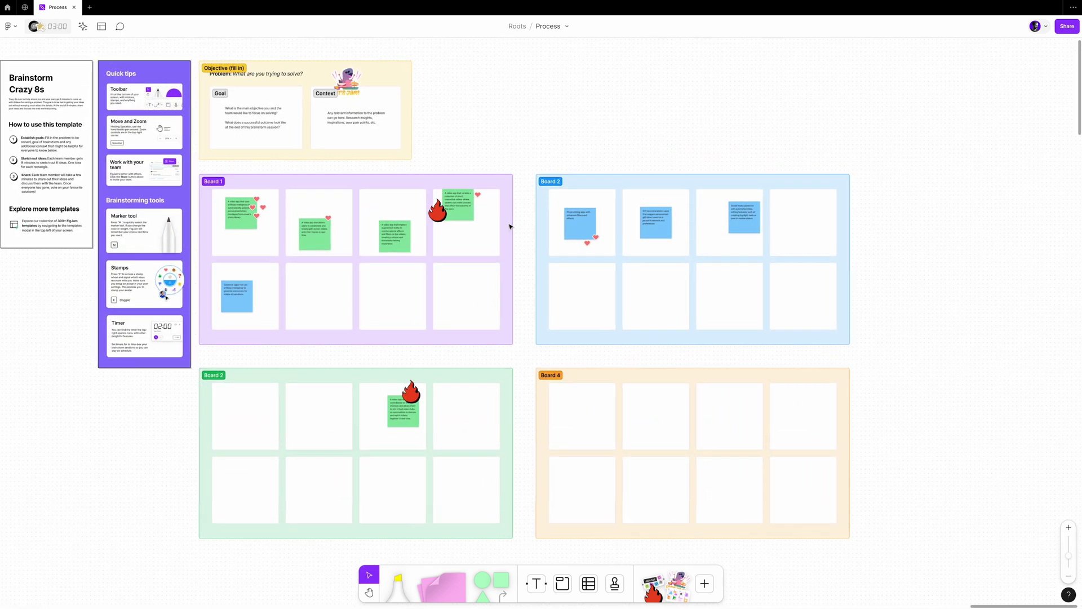
scroll(510, 227, "up", 2)
scroll(510, 227, "down", 3)
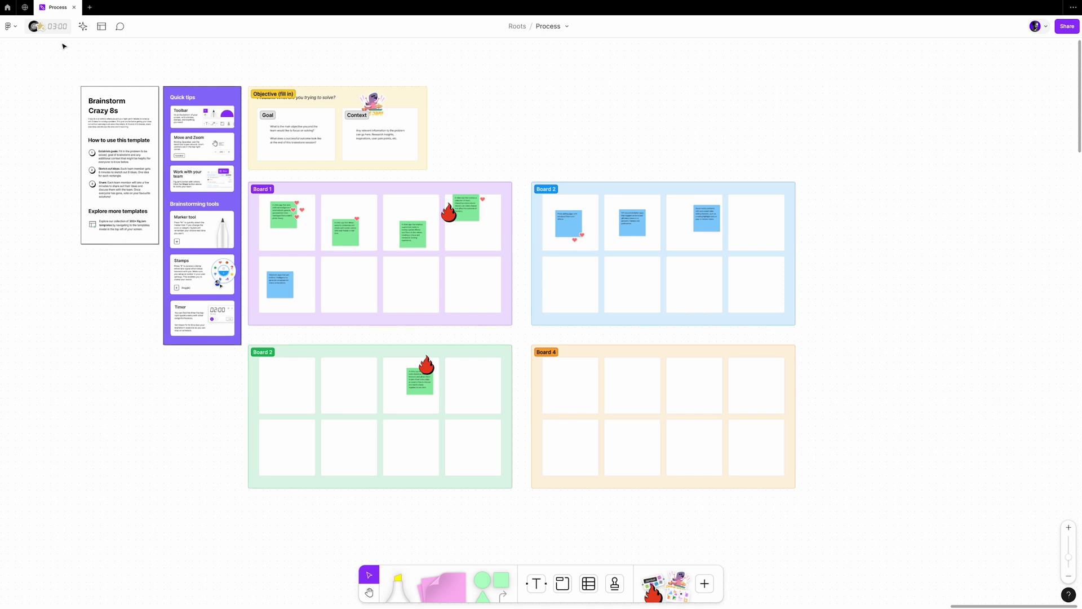
Step: Peek at the main menu, the timer/music/voting panel and the templates browser
left_click(12, 26)
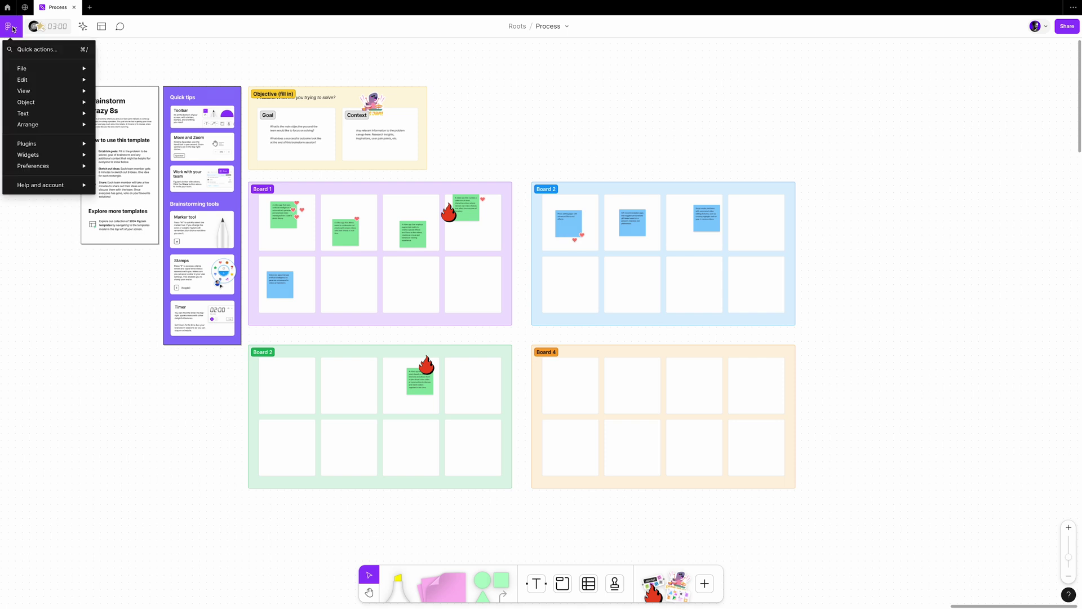
left_click(13, 28)
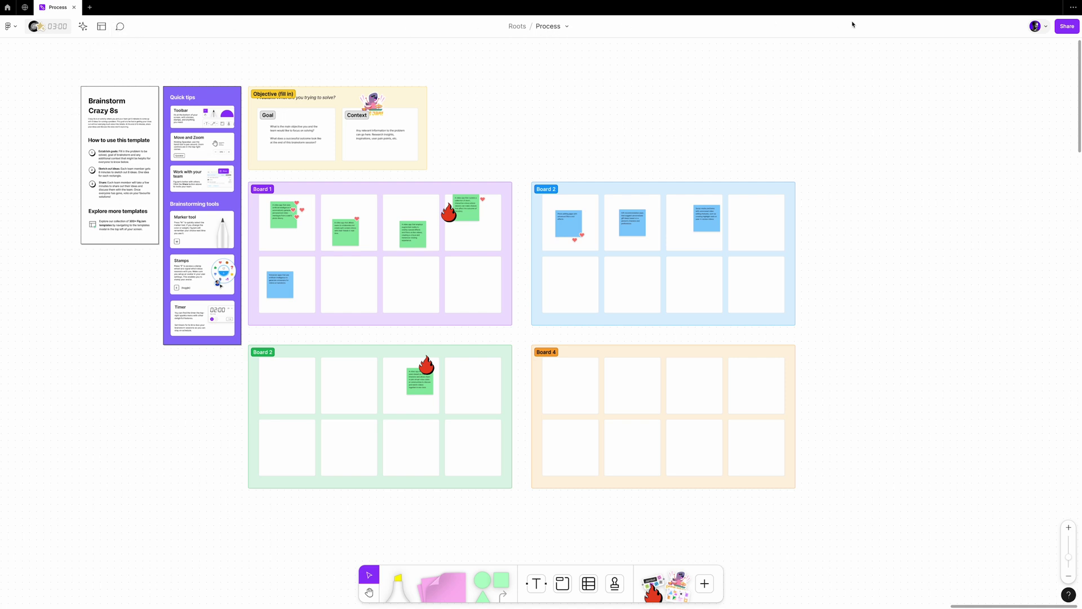
left_click(45, 29)
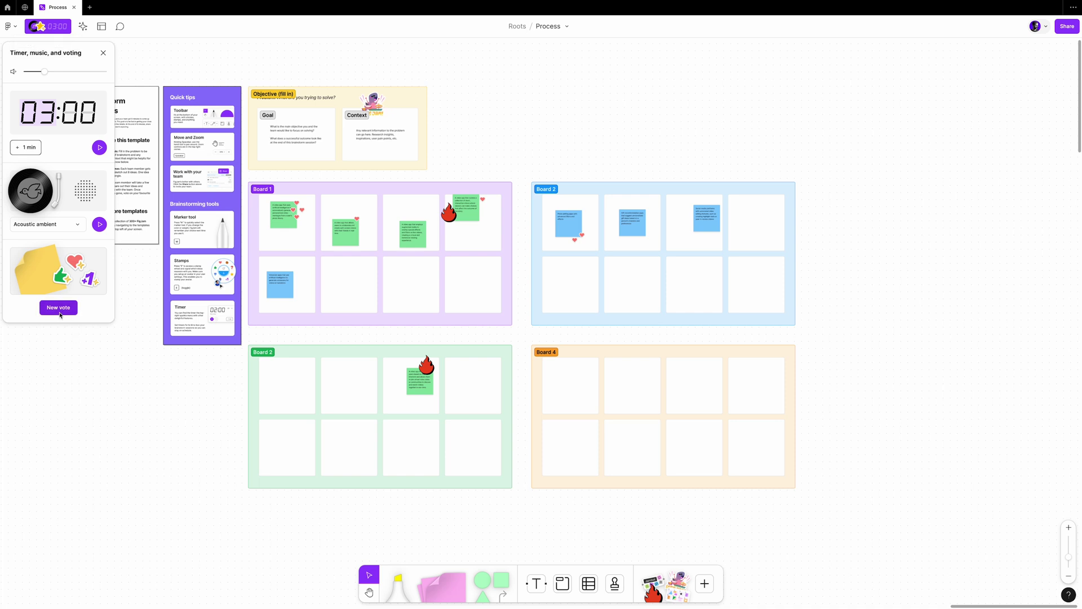
left_click(102, 27)
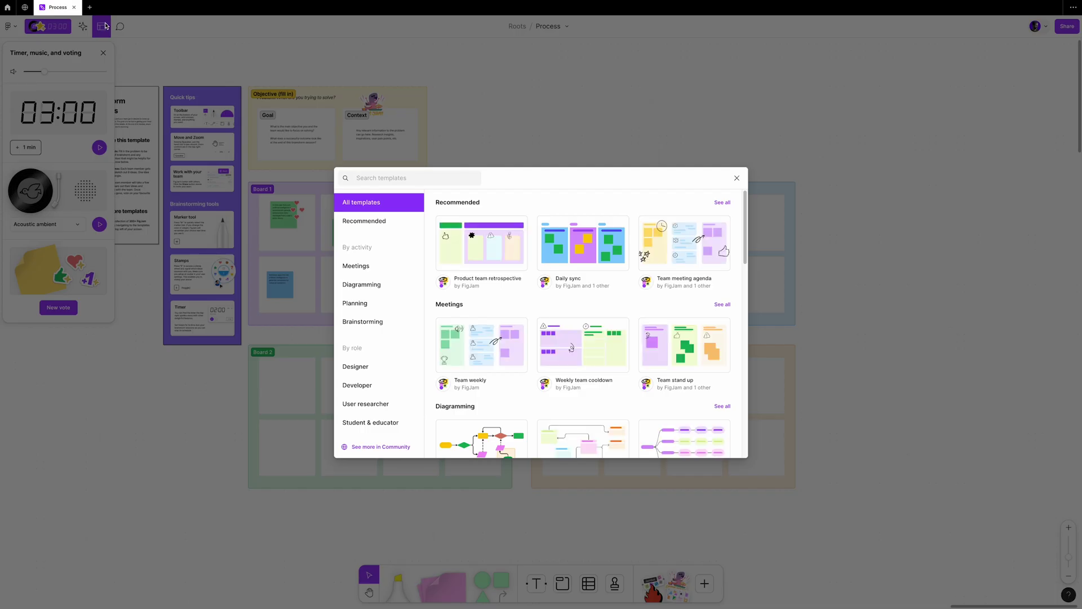
left_click(121, 29)
Step: Open and close the comments sidebar, then open and dismiss the AI Generate panel
left_click(121, 27)
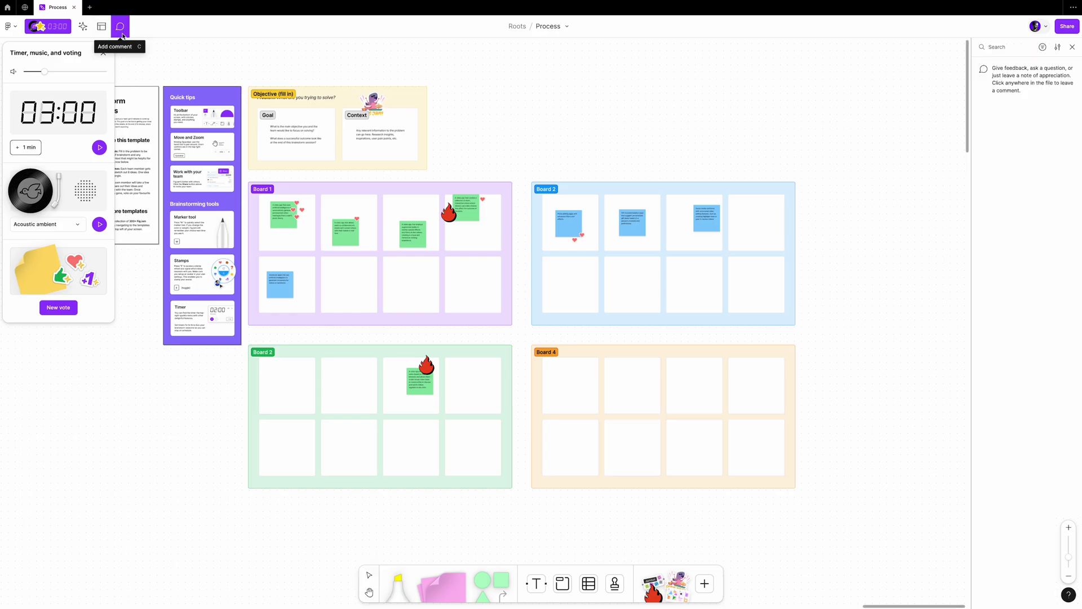
left_click(121, 30)
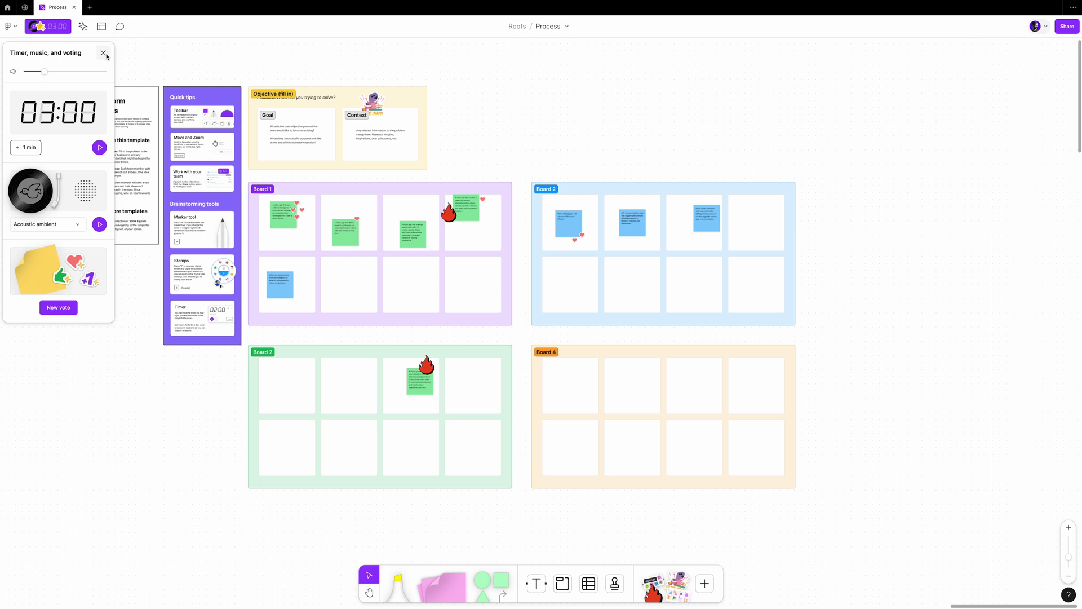
left_click(83, 26)
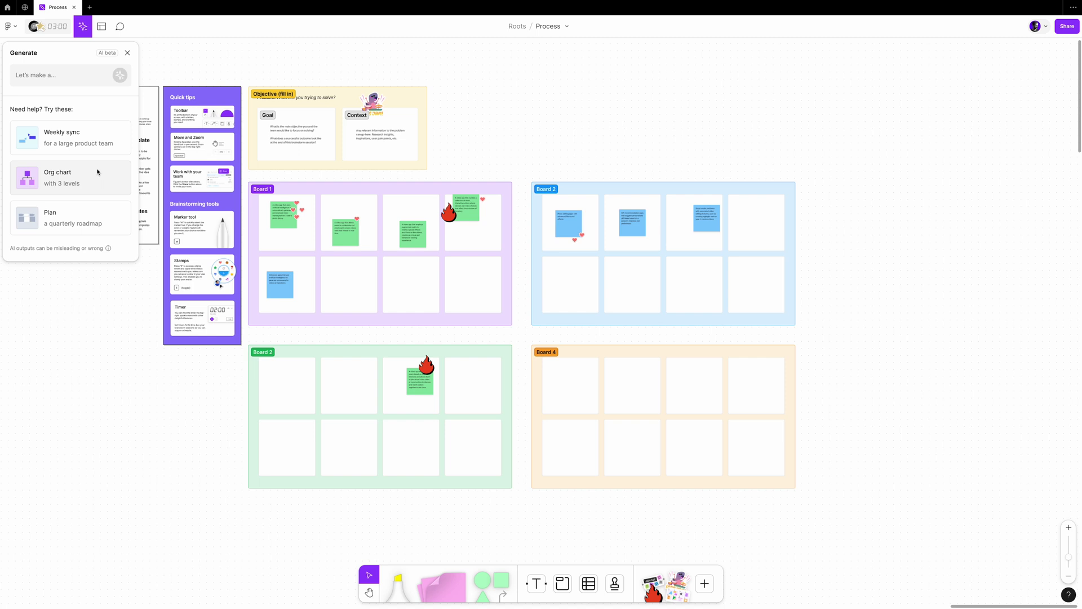
left_click(128, 53)
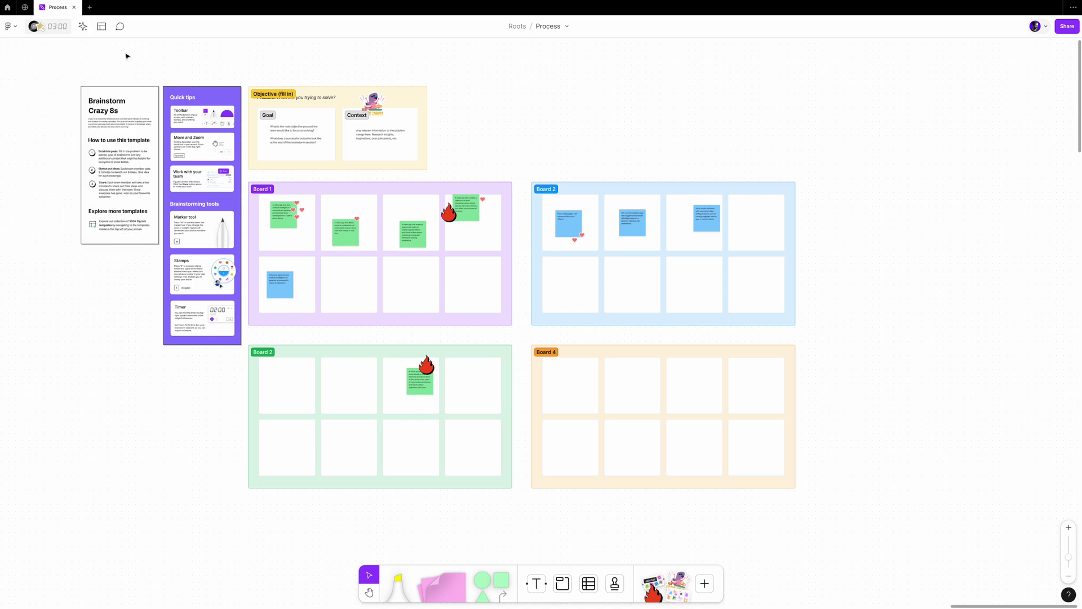
left_click(567, 27)
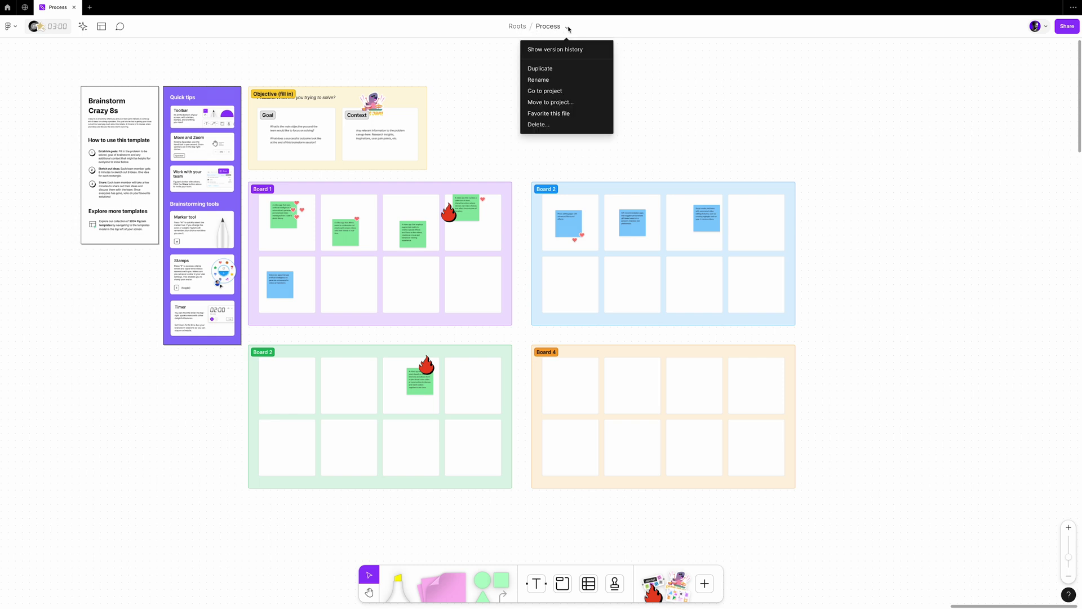
left_click(568, 27)
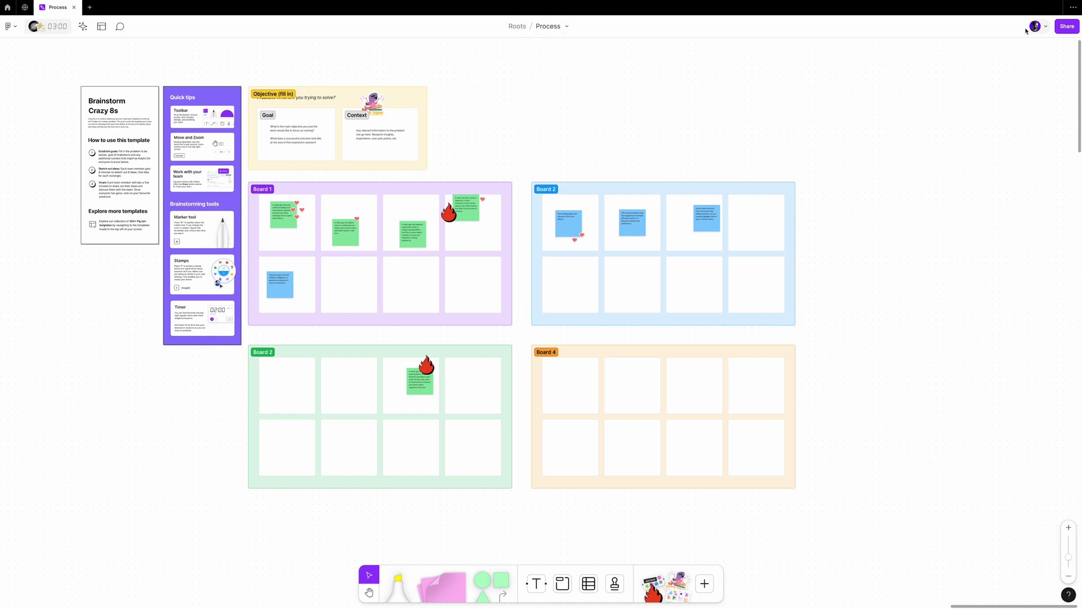
left_click(1066, 28)
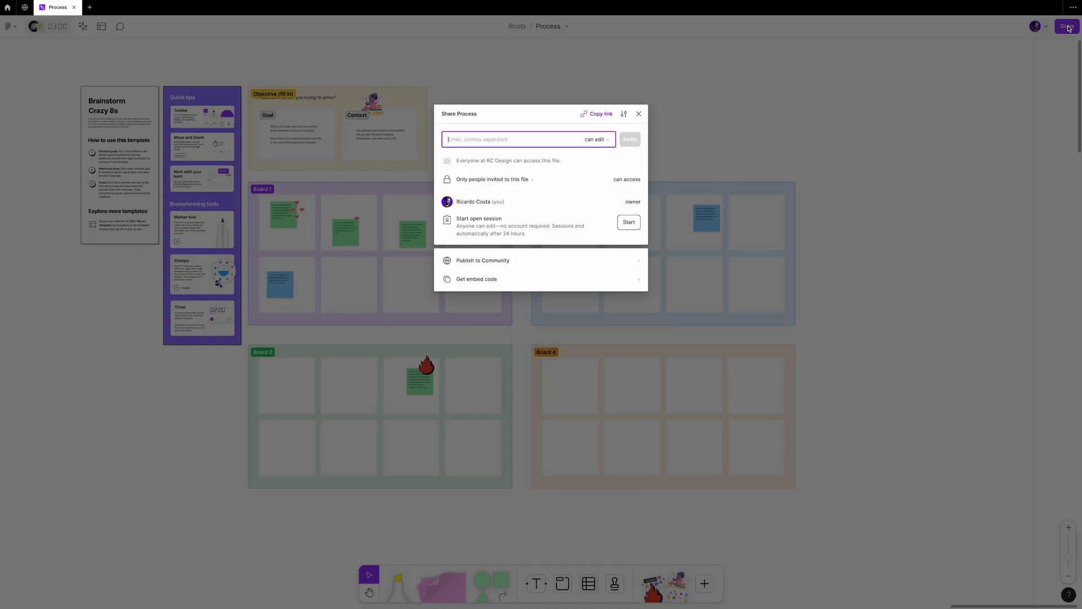
left_click(638, 114)
left_click(1039, 27)
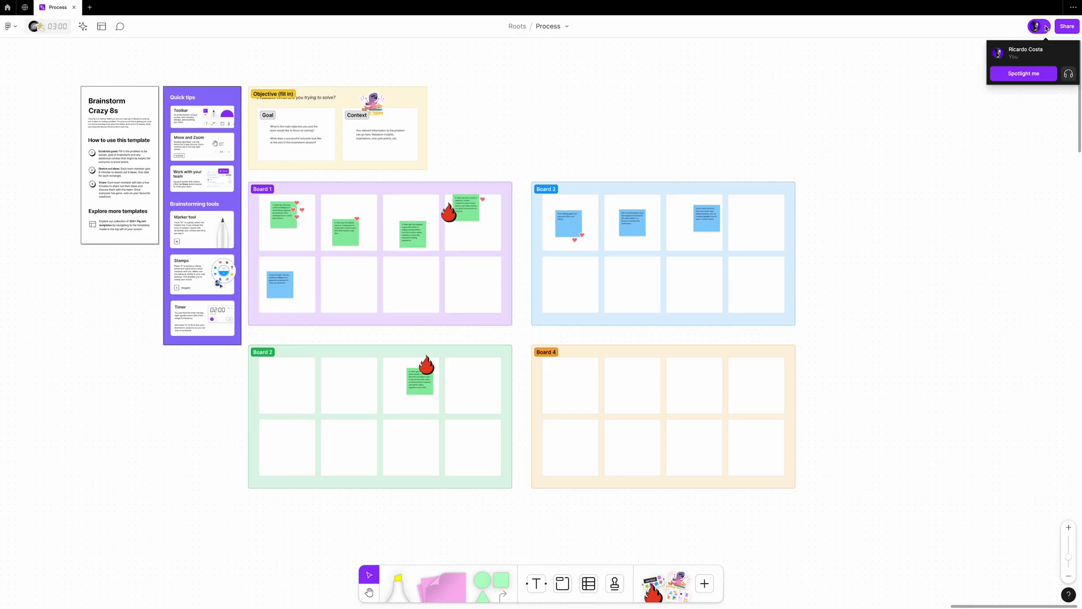
left_click(1046, 28)
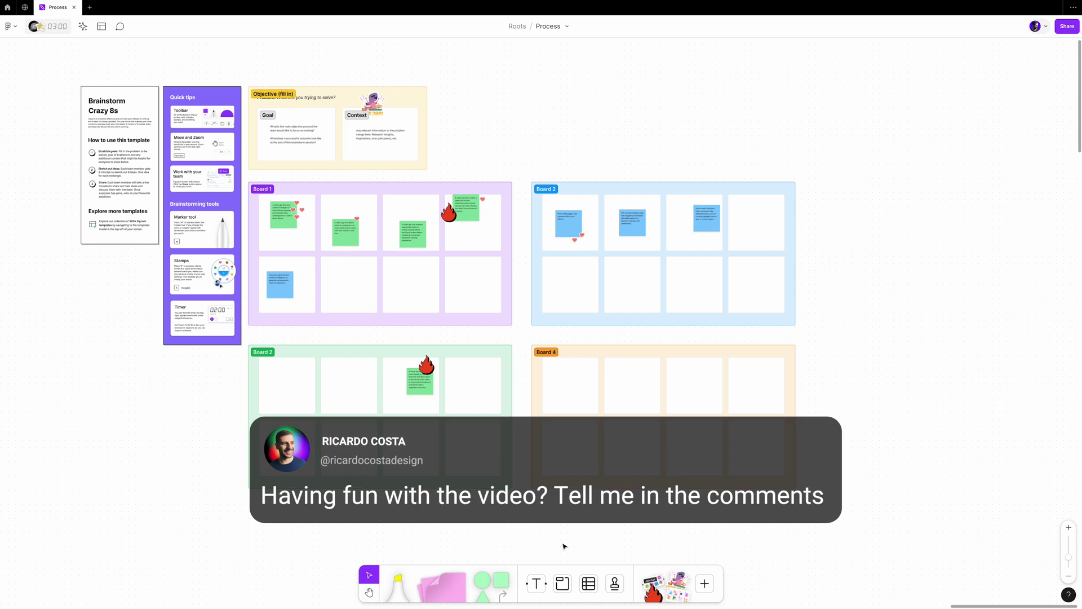
Step: Pan right and nudge Board 2's green sticky slightly down and left
left_click(369, 592)
left_click_drag(346, 506, 374, 538)
left_click(369, 575)
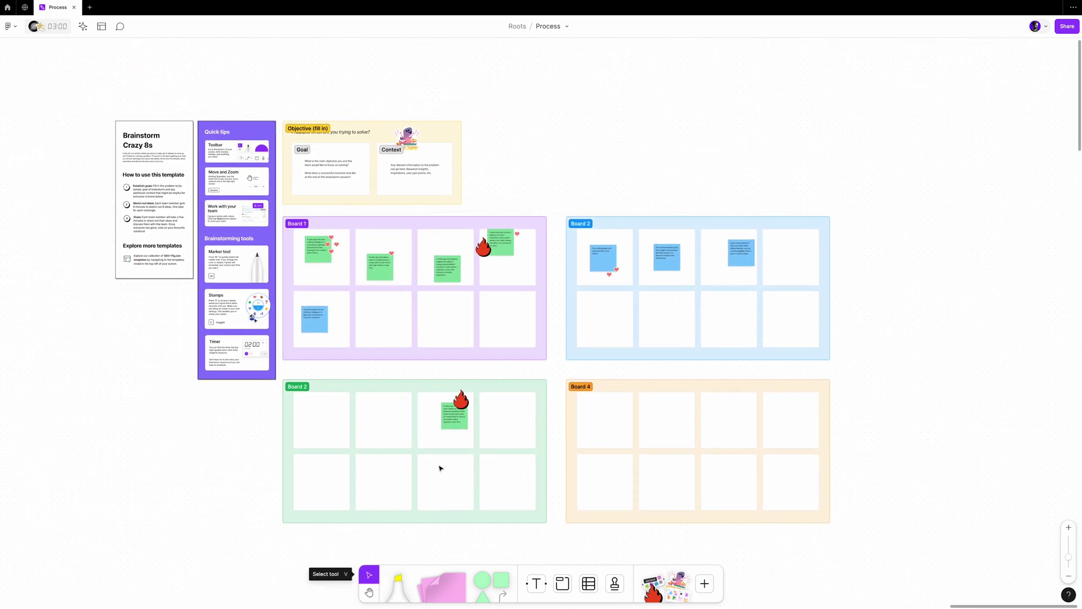
mouse_move(457, 418)
left_mouse_down()
mouse_move(462, 437)
mouse_move(442, 424)
left_mouse_up()
left_click(471, 399)
Step: Zoom in on Boards 1 and 2 and pick the highlighter for drawing
scroll(467, 409, "up", 5)
left_click(393, 560)
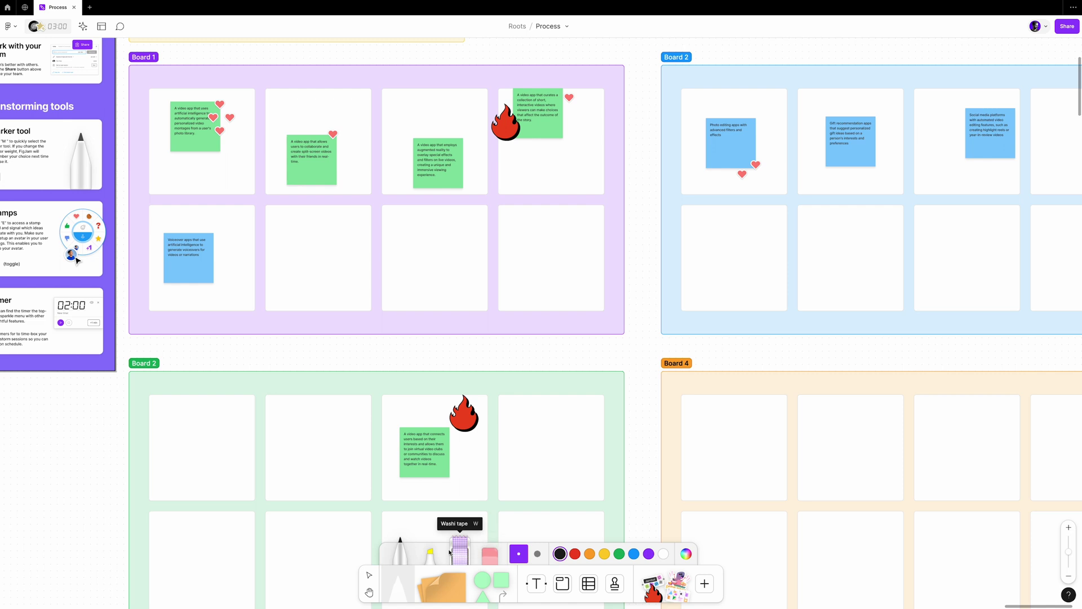
left_click(430, 549)
Step: Scribble a yellow highlight with purple washi tape, and place orange stickies in Board 2's first and fourth cells
mouse_move(276, 422)
left_mouse_down()
mouse_move(299, 445)
mouse_move(337, 427)
mouse_move(351, 472)
mouse_move(364, 419)
left_mouse_up()
left_click(460, 553)
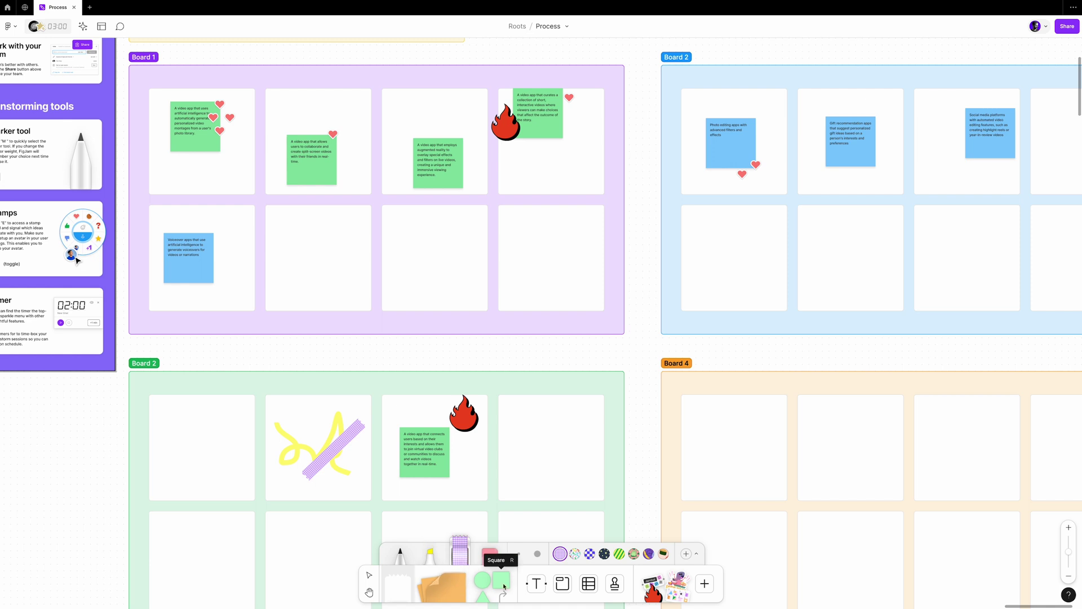
left_click(445, 586)
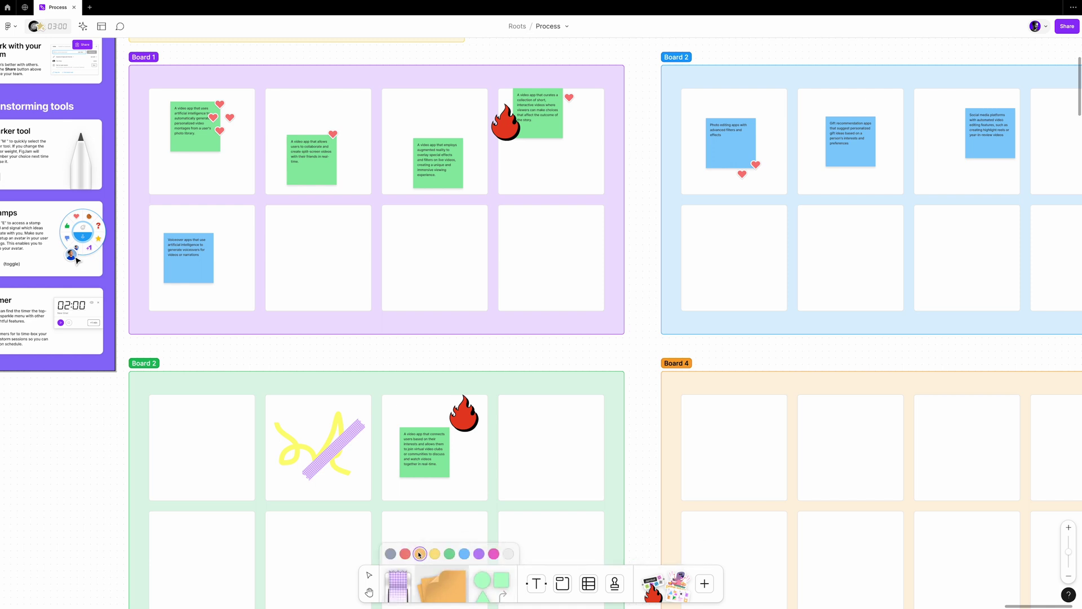
left_click(187, 439)
left_click_drag(451, 579, 562, 445)
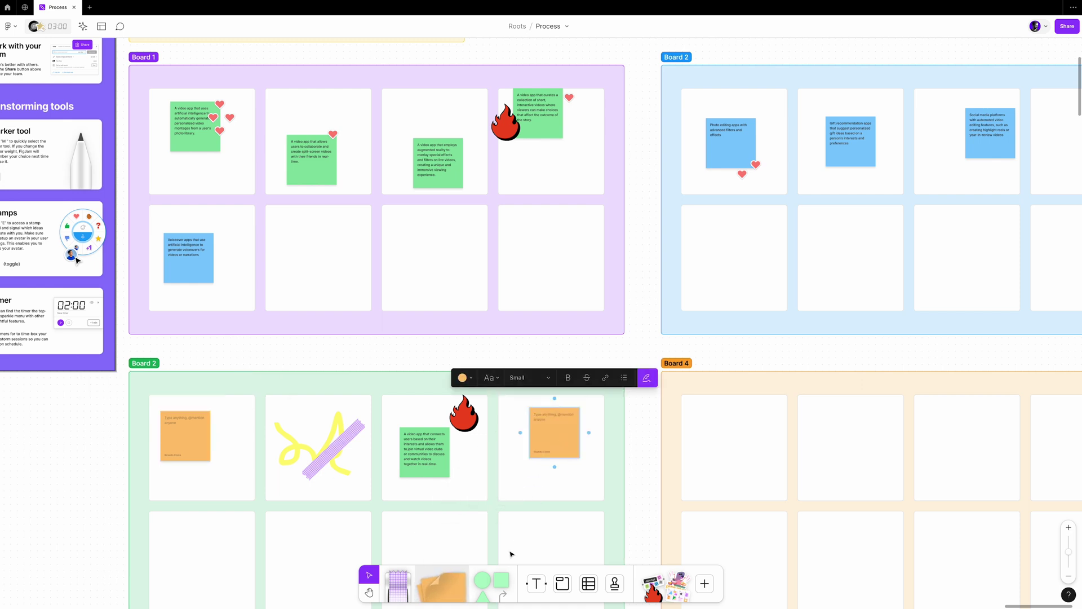
Step: Add a green square in Board 2's fourth cell and a 'Hello' text label left of the board
left_click_drag(501, 580, 546, 447)
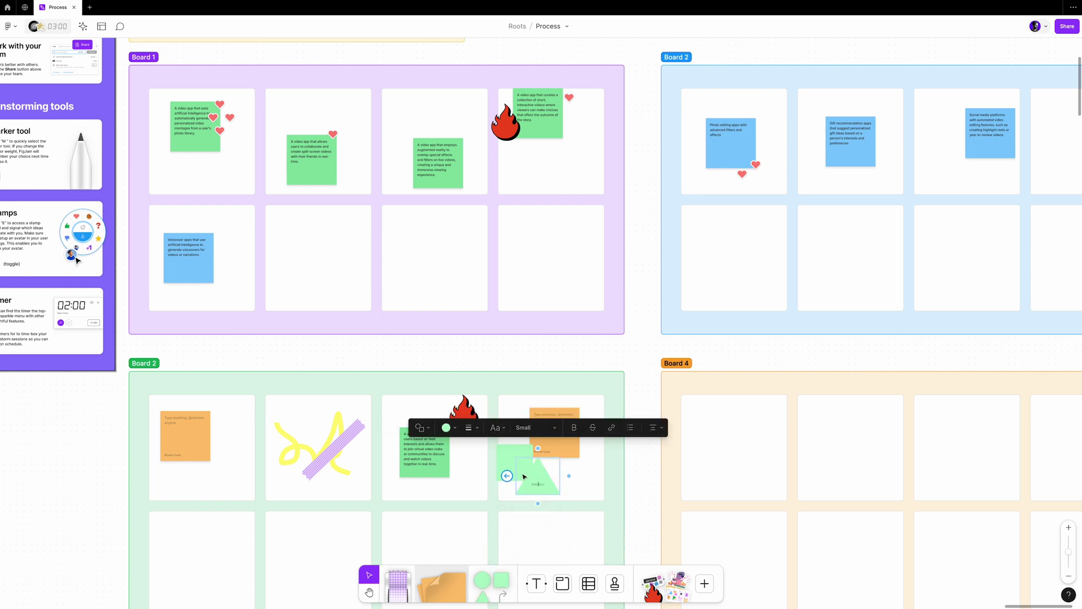
left_click(541, 585)
left_click(52, 474)
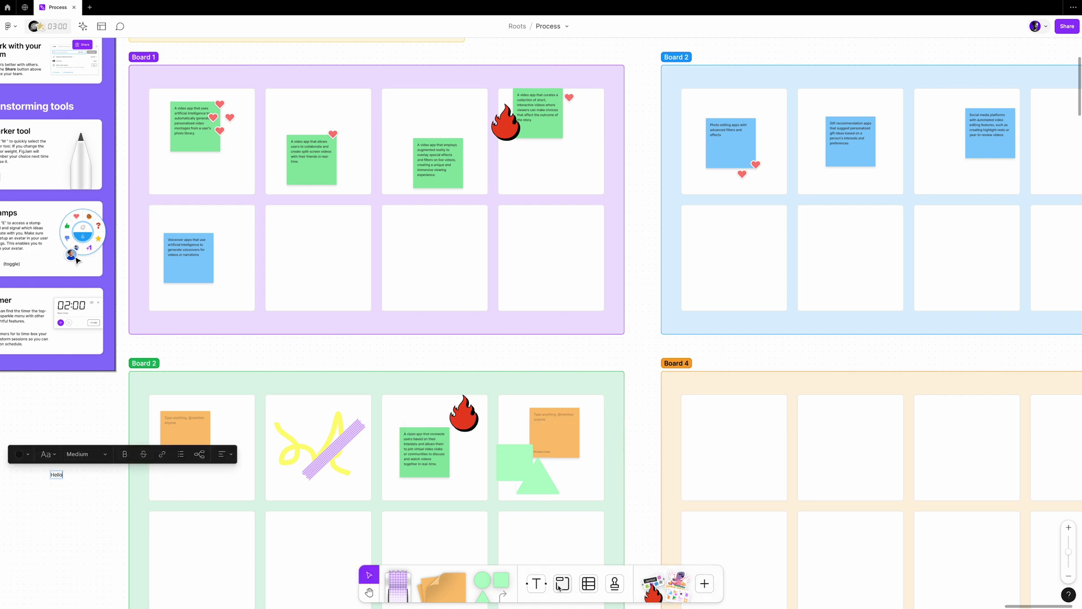
Step: Draw an empty table just below Board 2
left_click(687, 364)
left_click(521, 564)
left_click(588, 583)
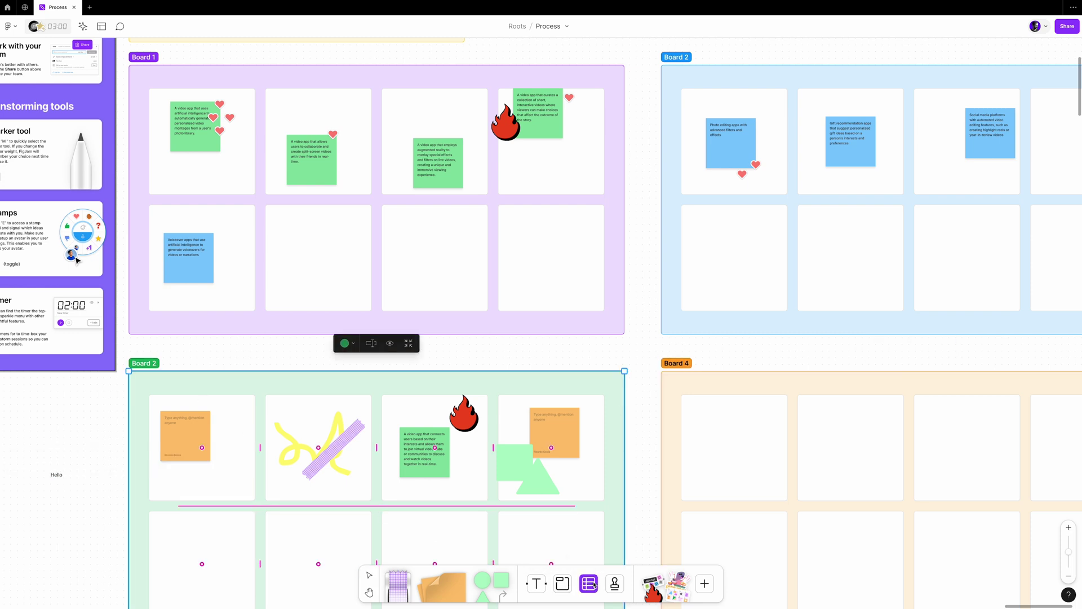
scroll(541, 530, "down", 5)
left_click_drag(310, 438, 588, 494)
left_click(644, 497)
scroll(647, 499, "down", 3)
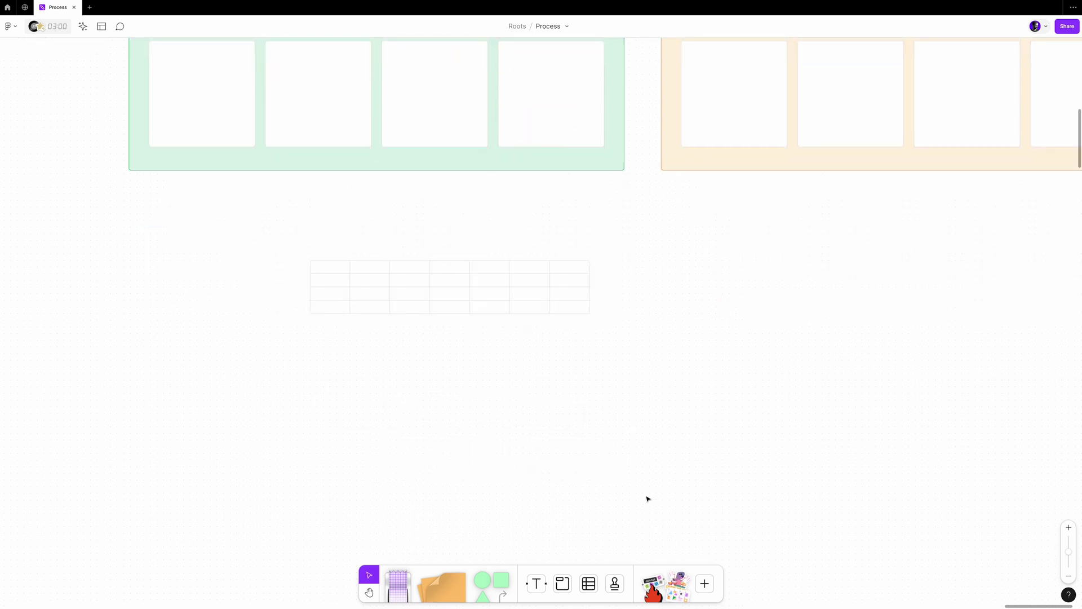
scroll(629, 491, "up", 1)
Step: Pick the fire emoji reaction from the stamp wheel and send three bursts over the board
left_click(614, 583)
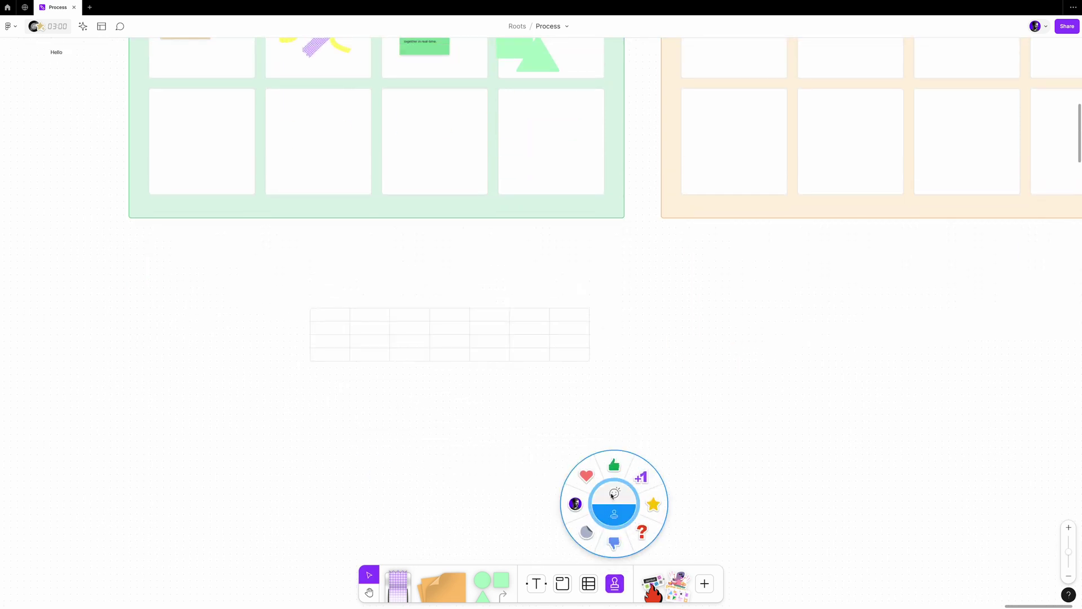
left_click(612, 495)
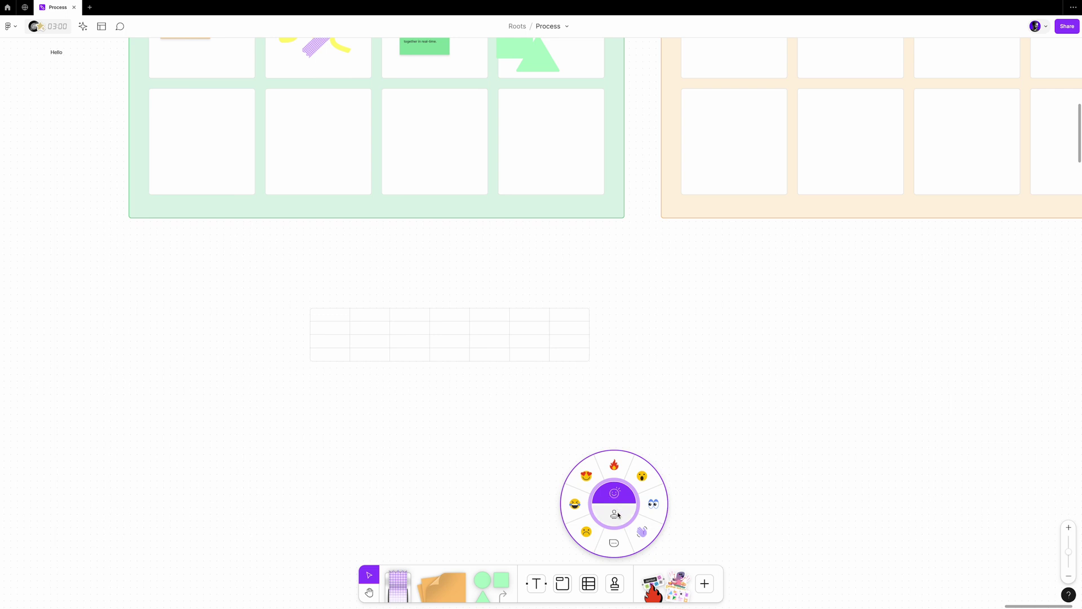
left_click(618, 516)
left_click(614, 495)
left_click(614, 465)
left_click(597, 353)
left_click(557, 371)
left_click(616, 362)
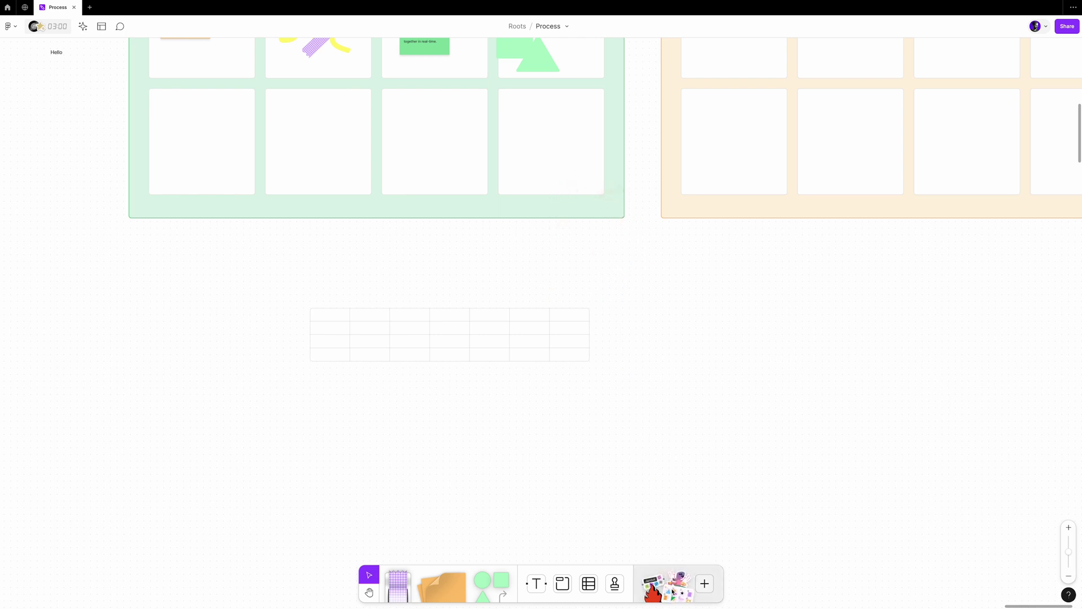
Step: Browse the library's 'brains' results across templates, widgets, stickers and community plugins
left_click(705, 583)
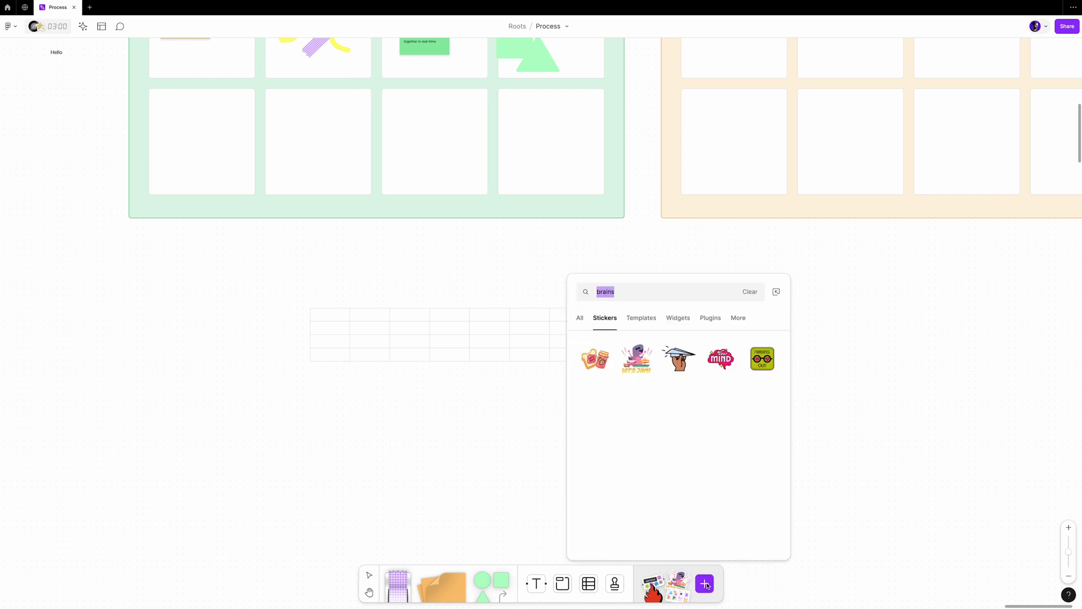
left_click(642, 318)
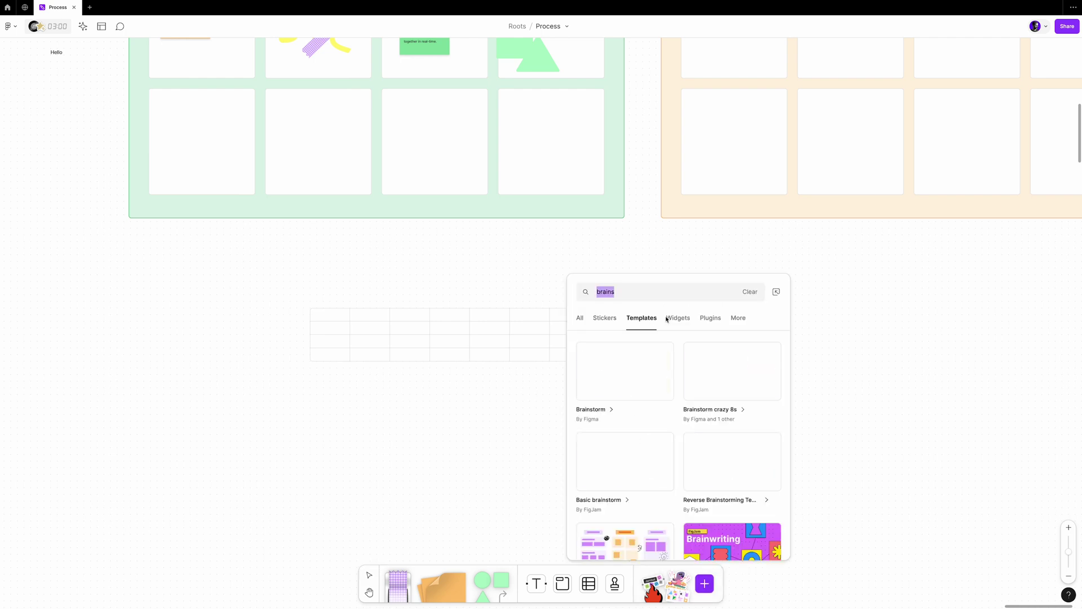
left_click(683, 318)
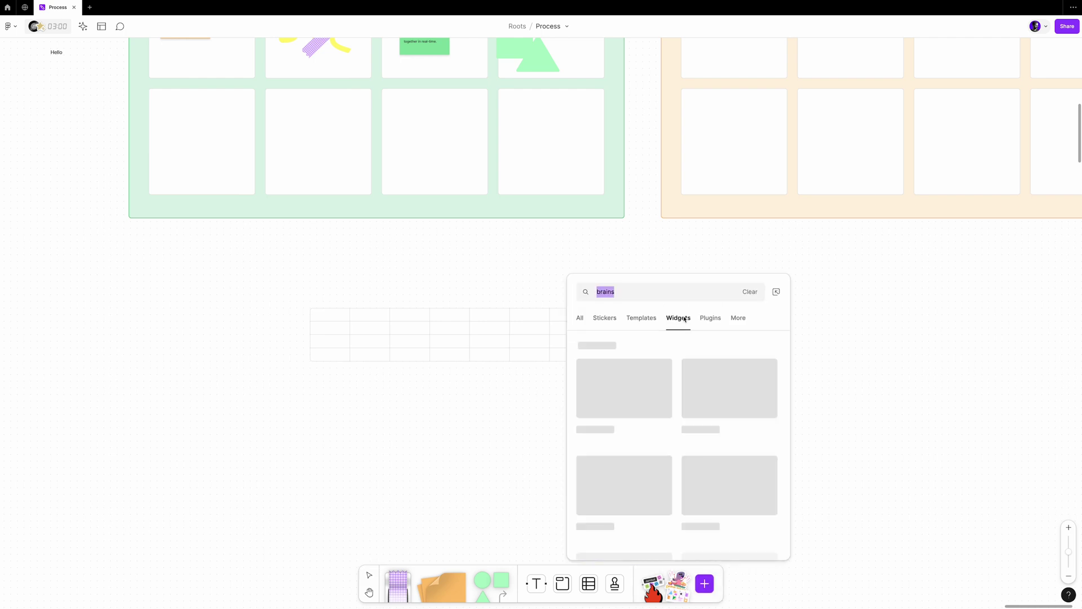
left_click(605, 319)
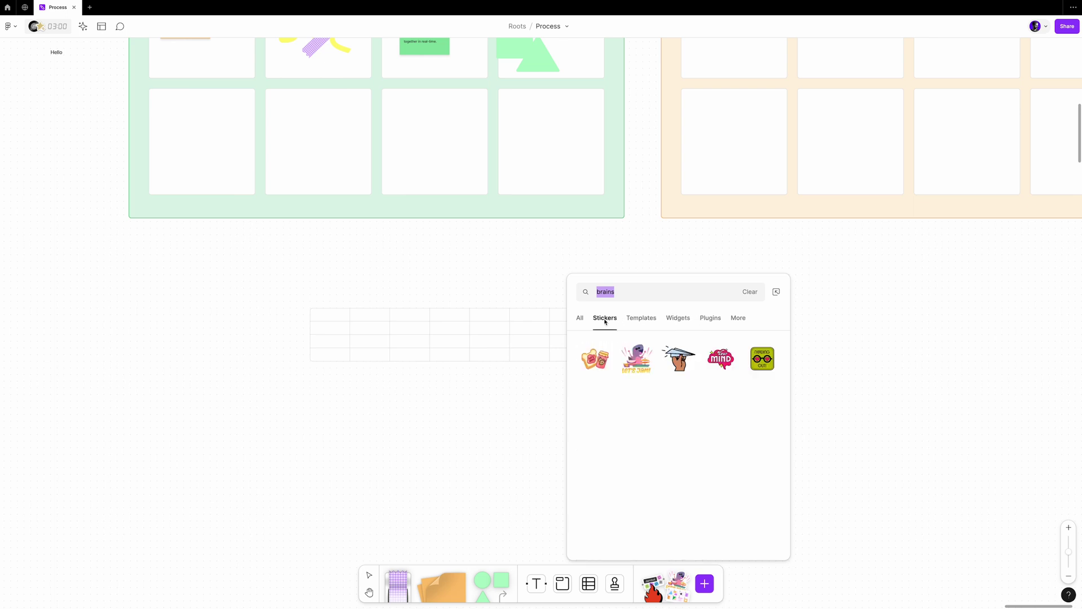
left_click(711, 319)
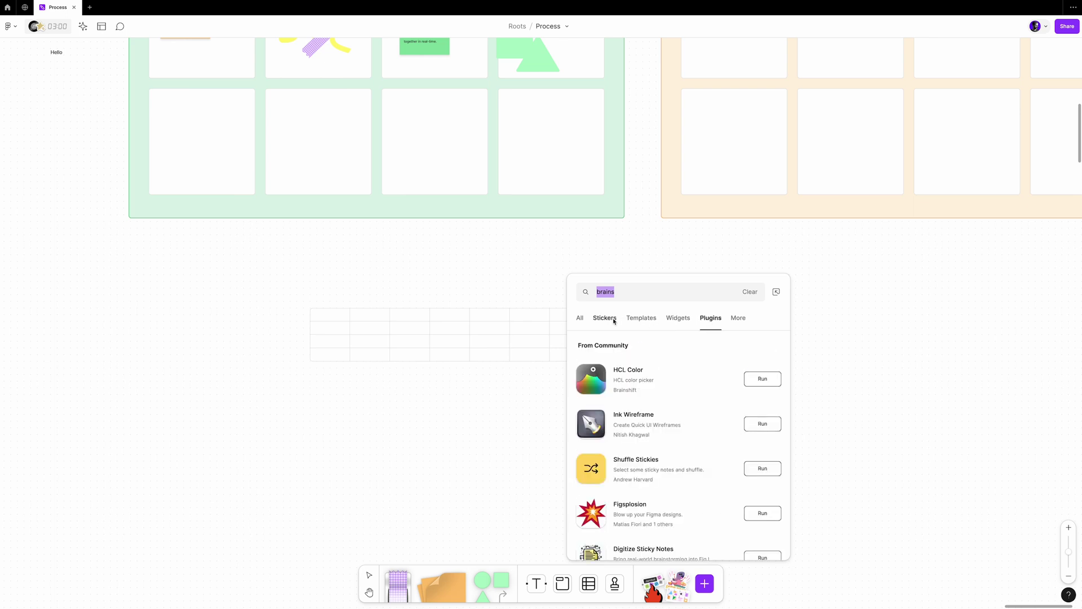